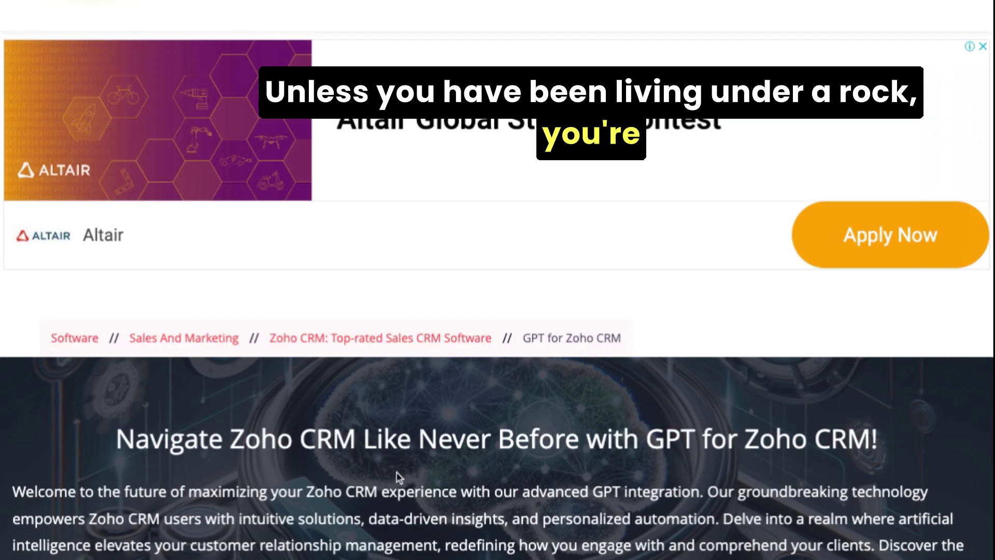
Review the GPT for Zoho CRM page's introduction, highlighting the 100-PDF training figure, and open the GPT for CRM trial link.
scroll(205, 472, down, 3)
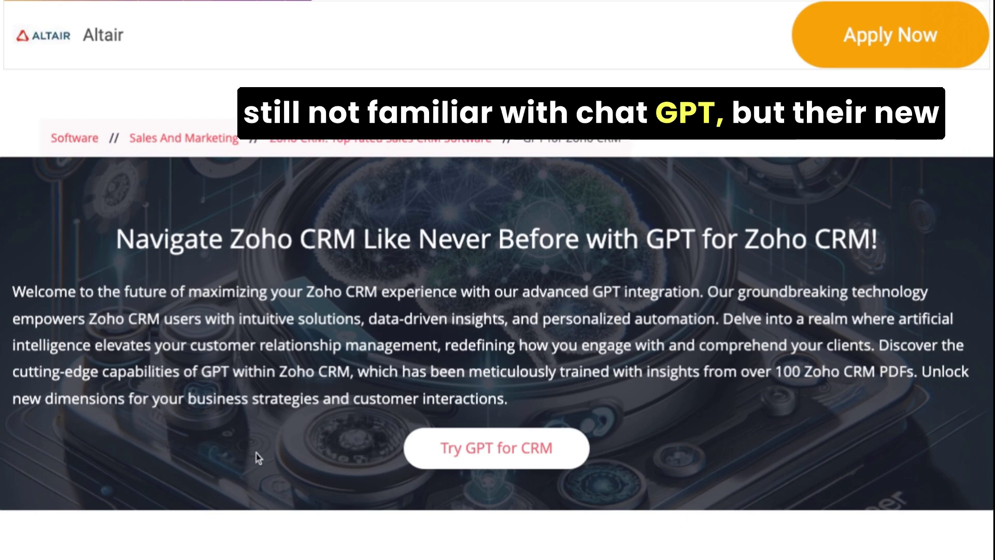
scroll(256, 451, down, 3)
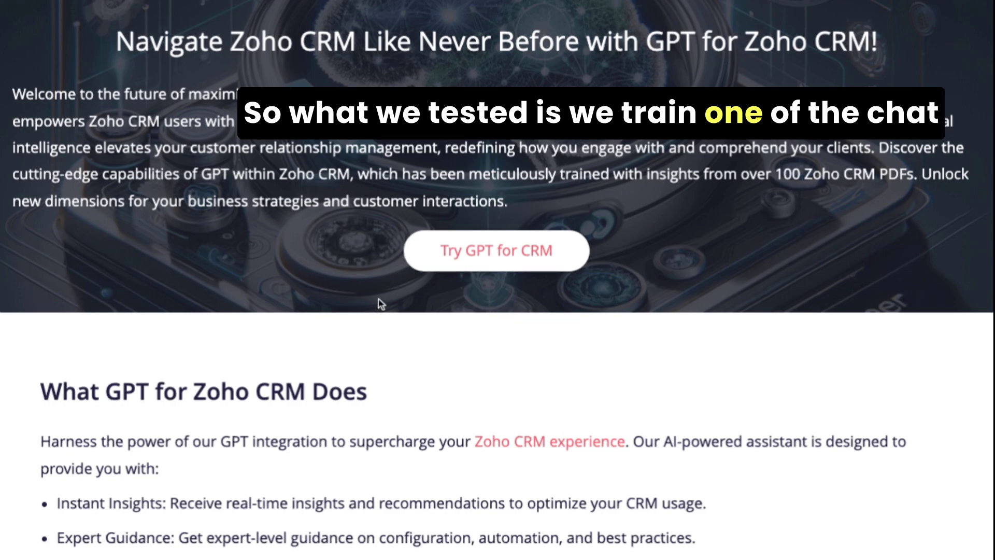
scroll(380, 304, up, 1)
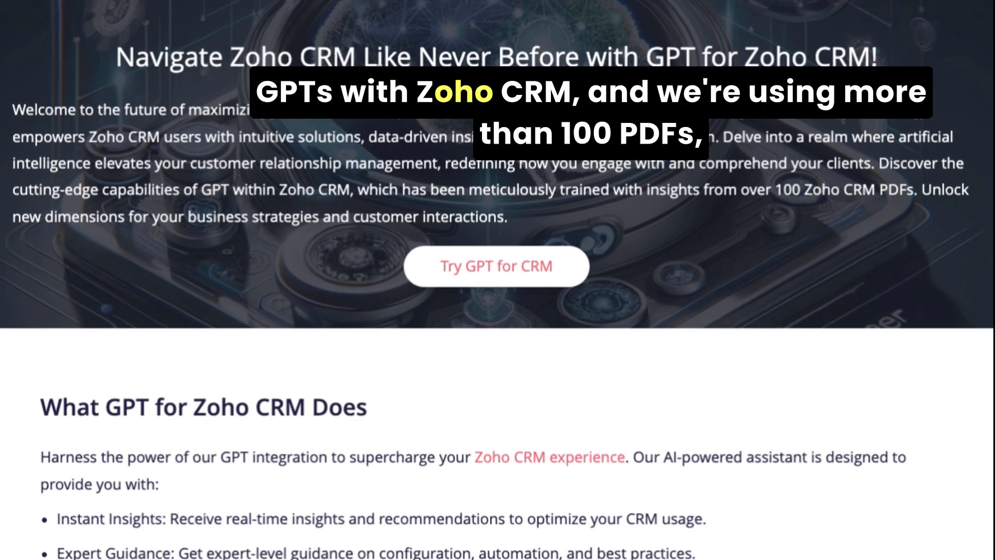
drag(824, 190, 804, 190)
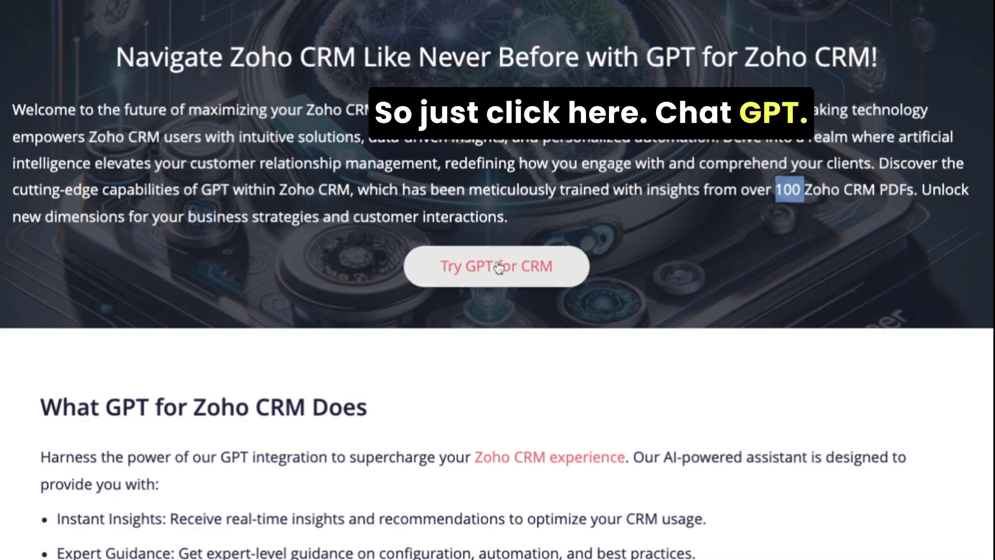
click(498, 266)
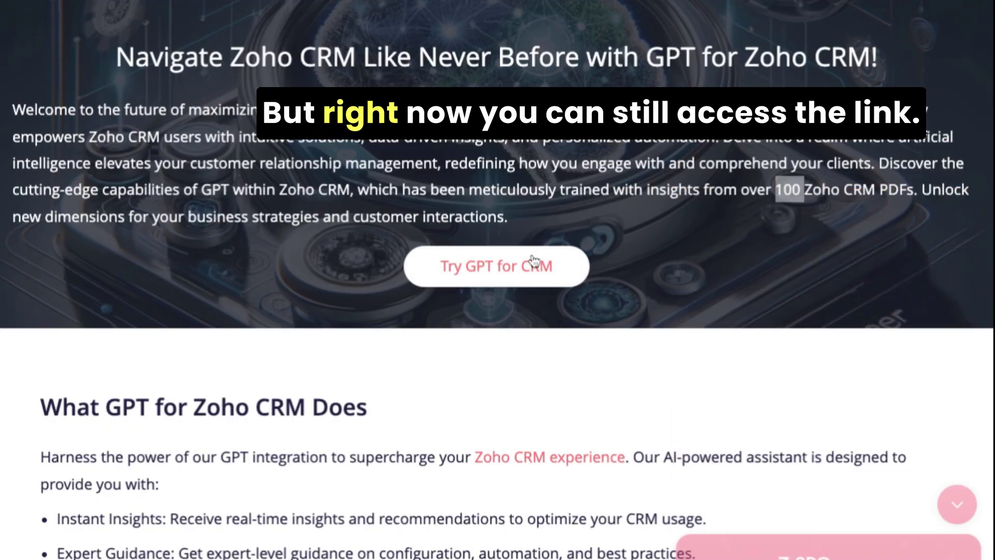
click(430, 264)
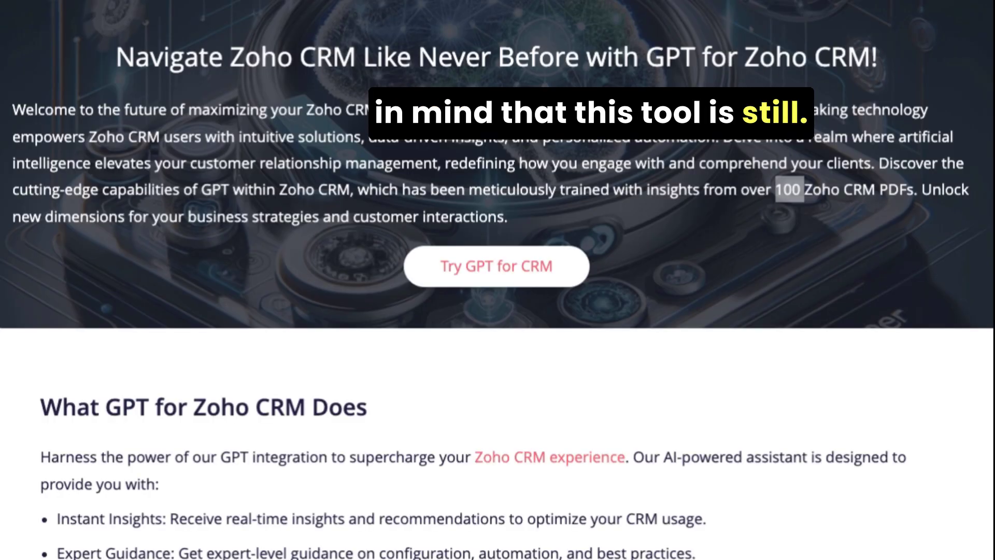
Examine the GPT for Zoho CRM Limitations section, highlighting its heading and the GPT-4.0 mention in the introductory sentence.
scroll(632, 350, down, 10)
scroll(704, 350, down, 5)
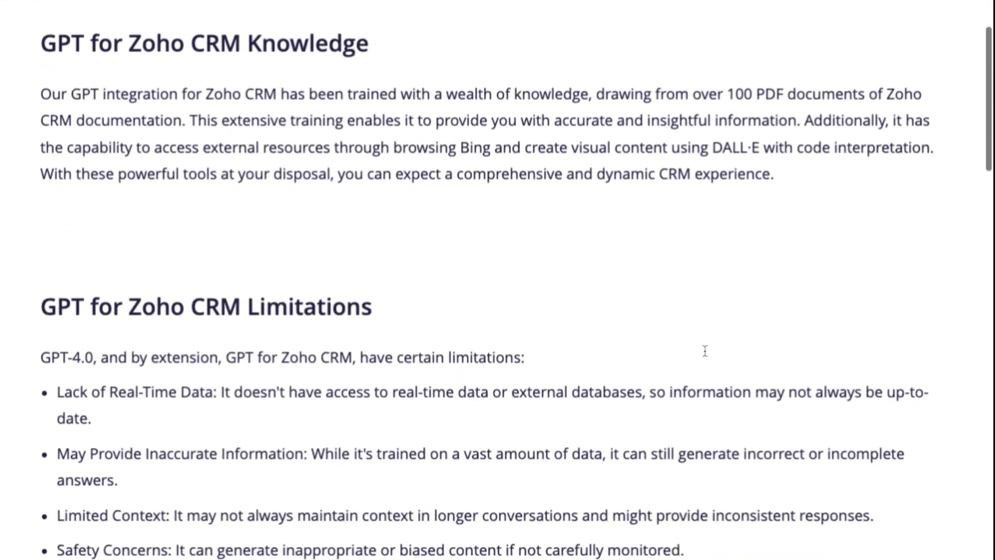
drag(239, 209, 372, 209)
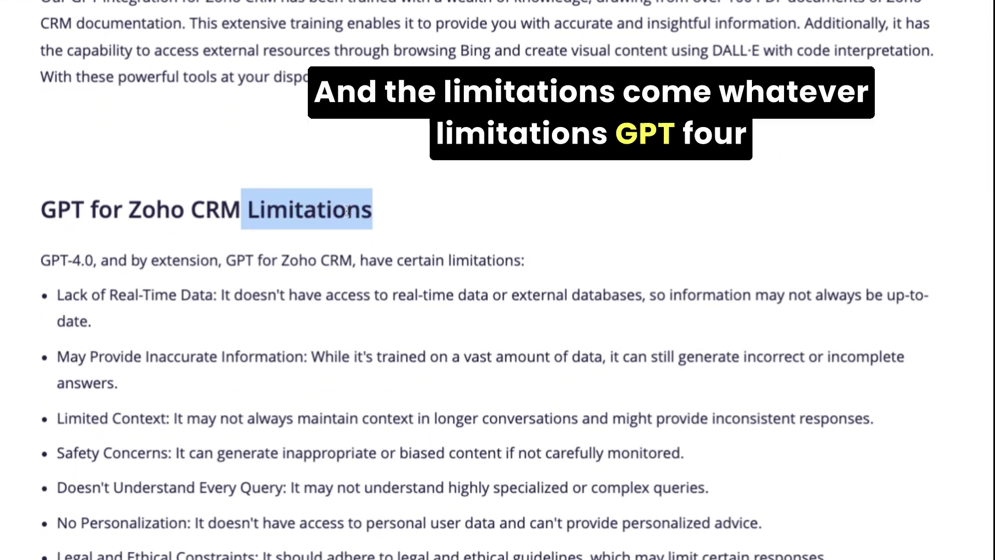
click(126, 247)
drag(41, 260, 94, 261)
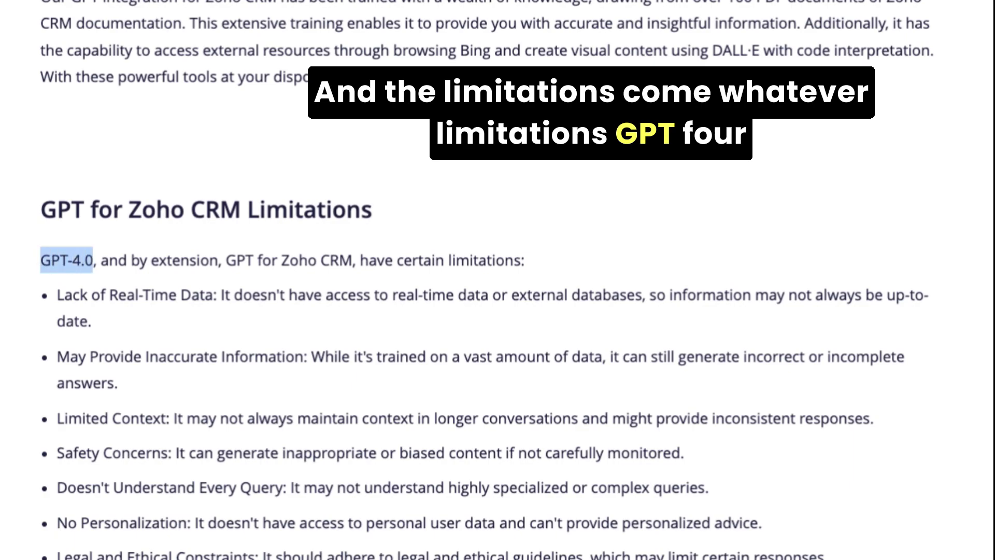
drag(277, 260, 352, 260)
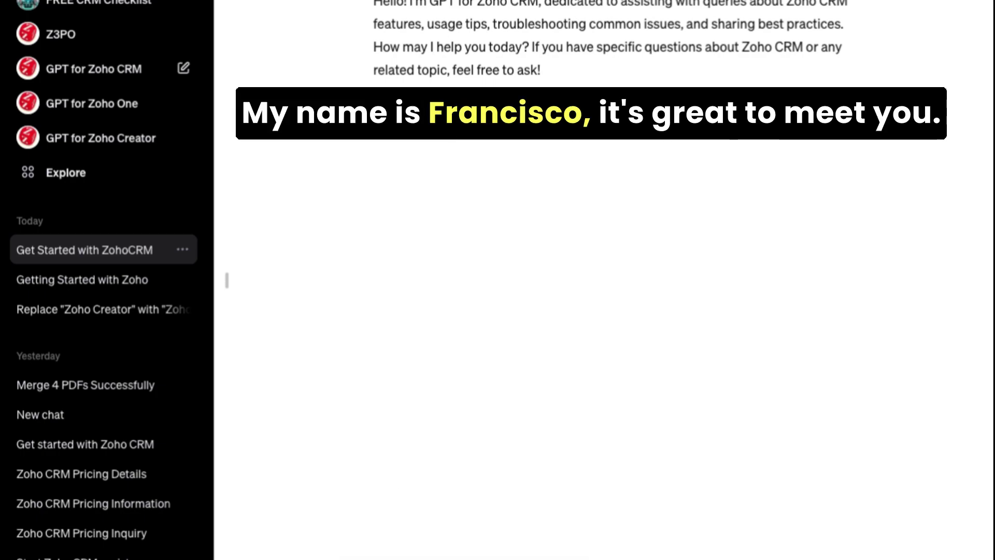
Send GPT for Zoho CRM a greeting with the first name and ask what can be done with the card scanner app.
key(Return)
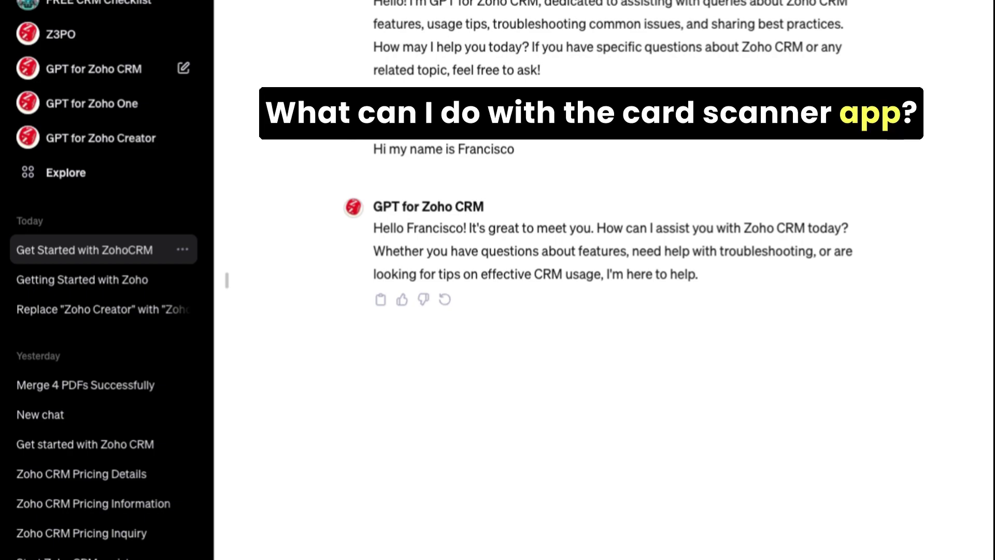
key(Return)
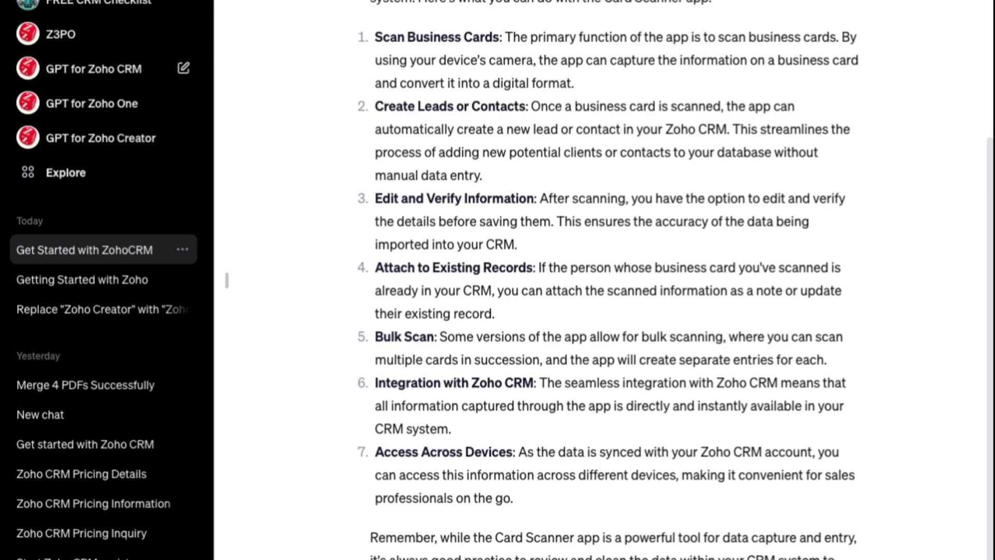
Examine the reply to "How much does Zoho CRM cost?", highlighting the monthly and yearly fees of the Standard Plan.
scroll(601, 280, down, 3)
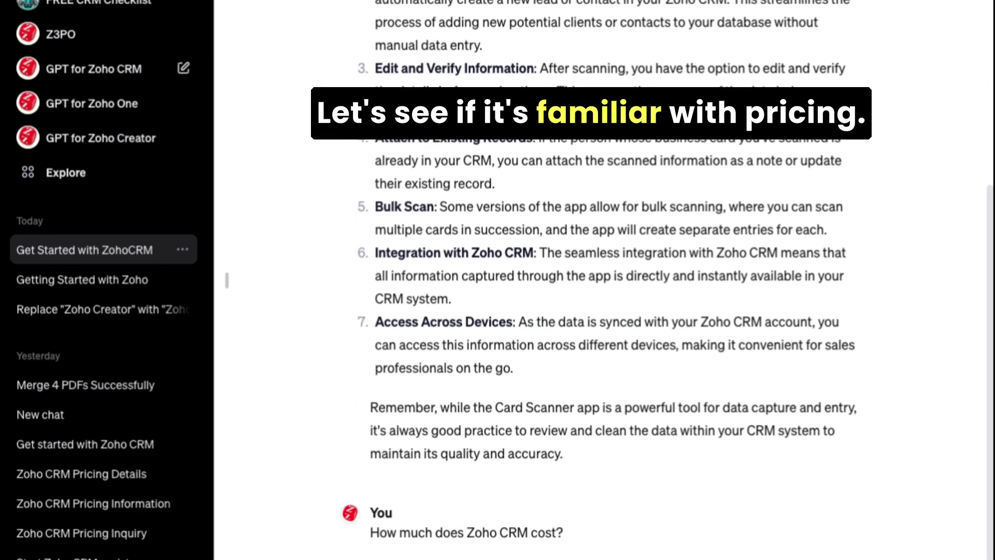
scroll(601, 279, down, 1)
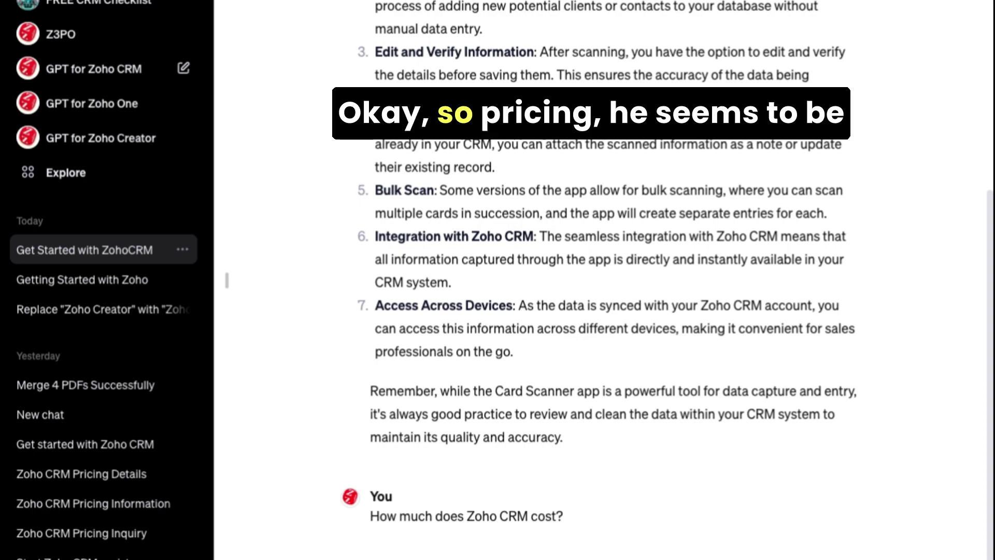
scroll(598, 280, down, 3)
scroll(600, 280, down, 2)
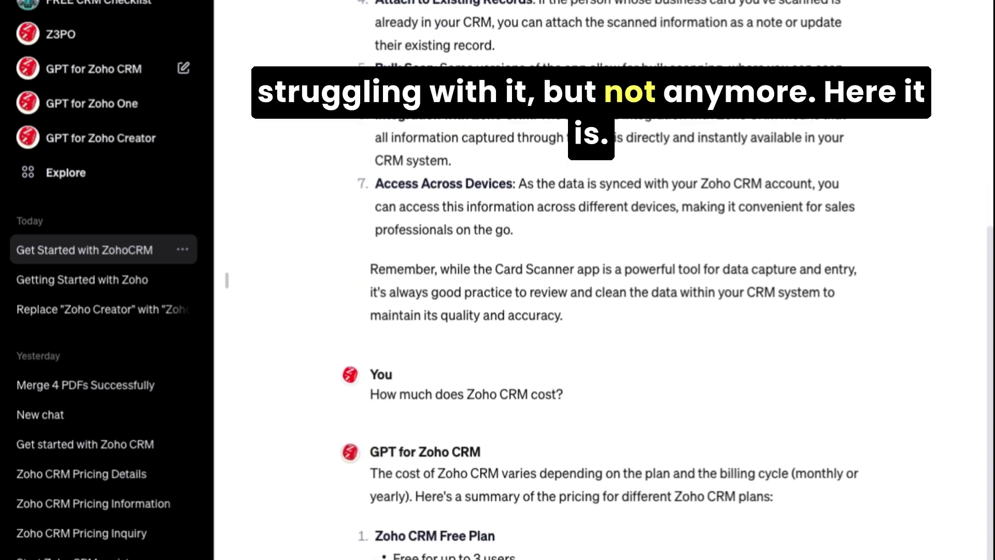
scroll(600, 280, down, 3)
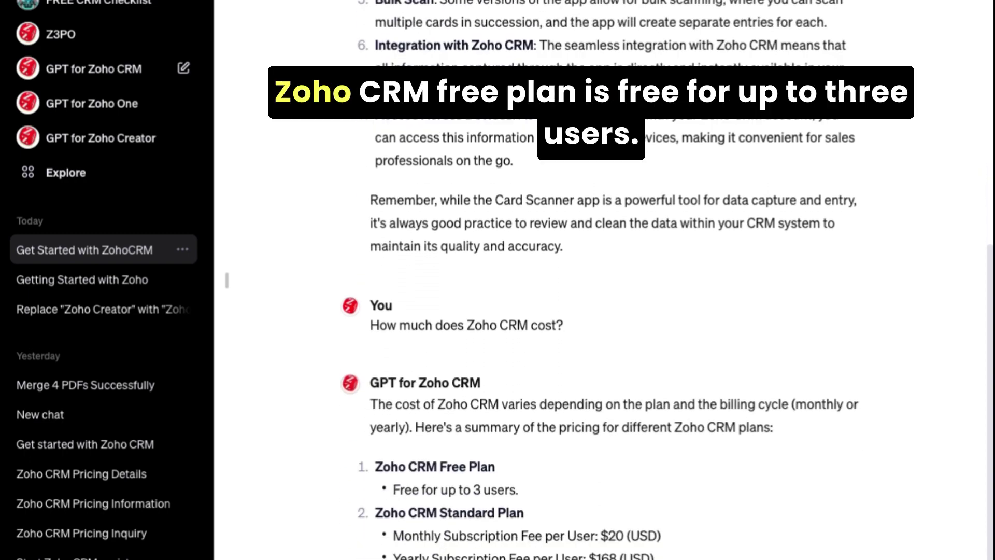
scroll(600, 280, down, 3)
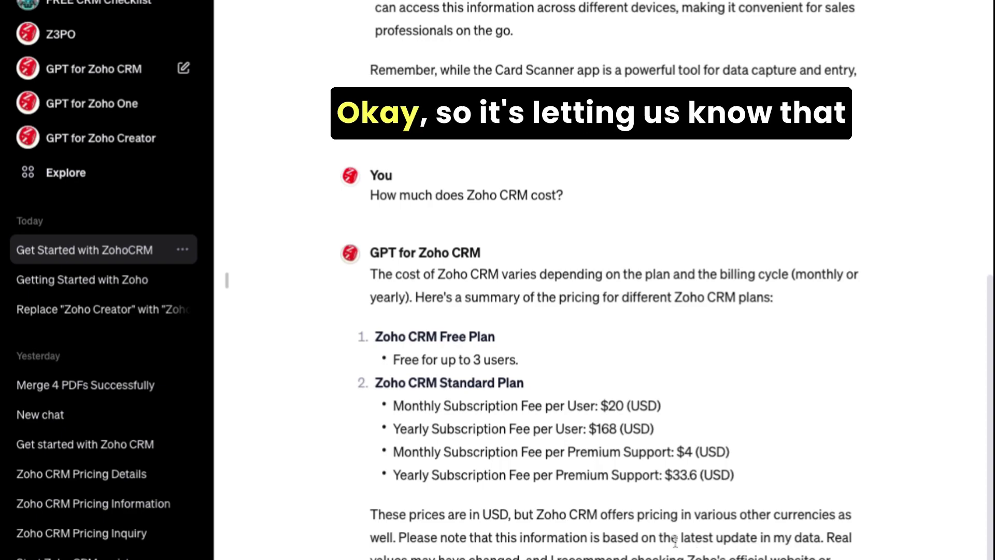
drag(602, 405, 734, 475)
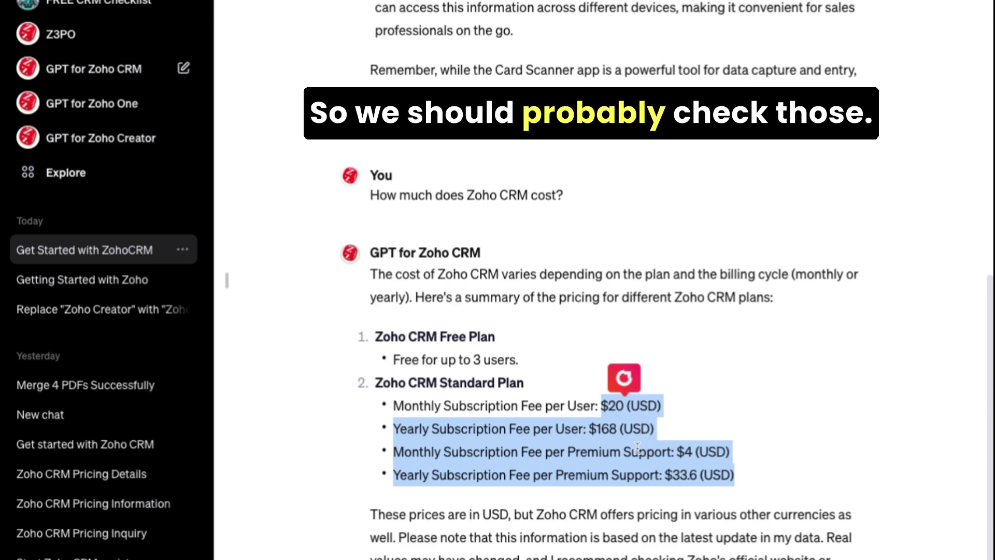
click(625, 427)
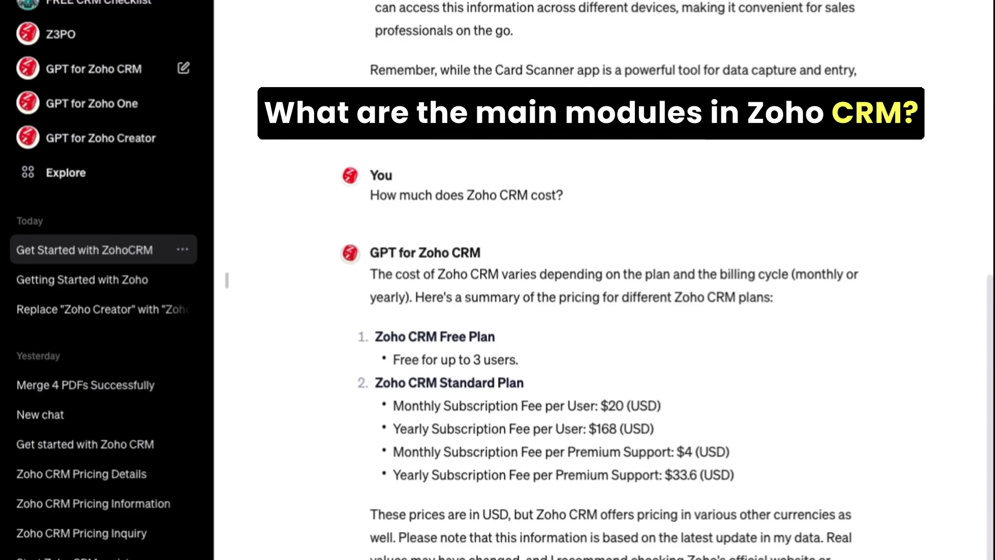
Ask GPT for Zoho CRM what the main modules in Zoho CRM are.
key(Return)
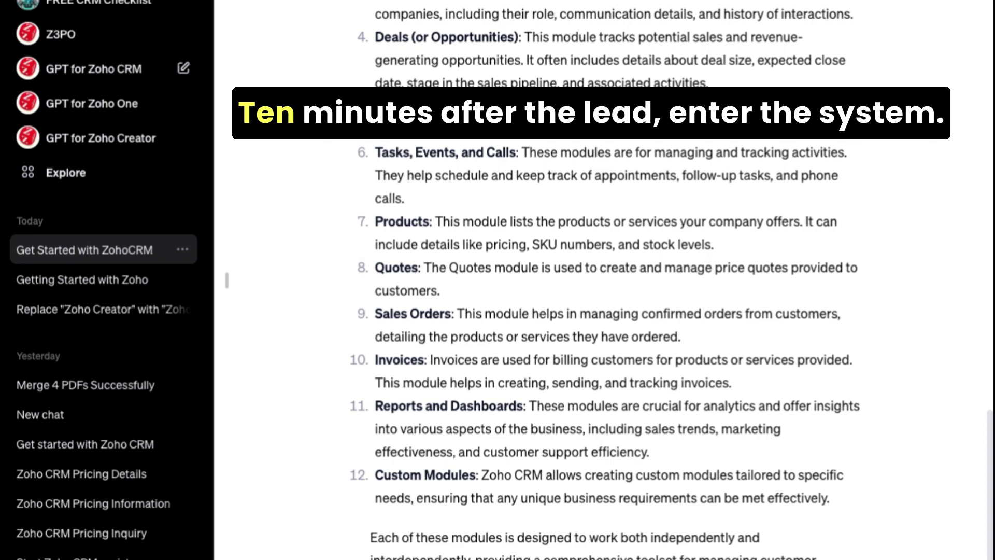
Read the reply about emailing a Lead 10 minutes after entry, covering the email template, Deluge function, workflow rule and testing.
scroll(604, 285, down, 1)
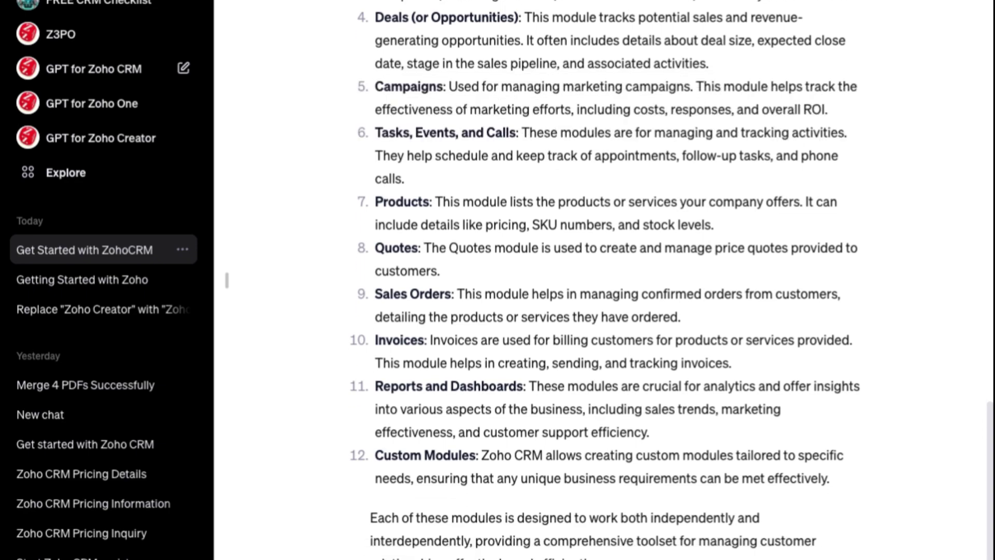
scroll(604, 285, down, 3)
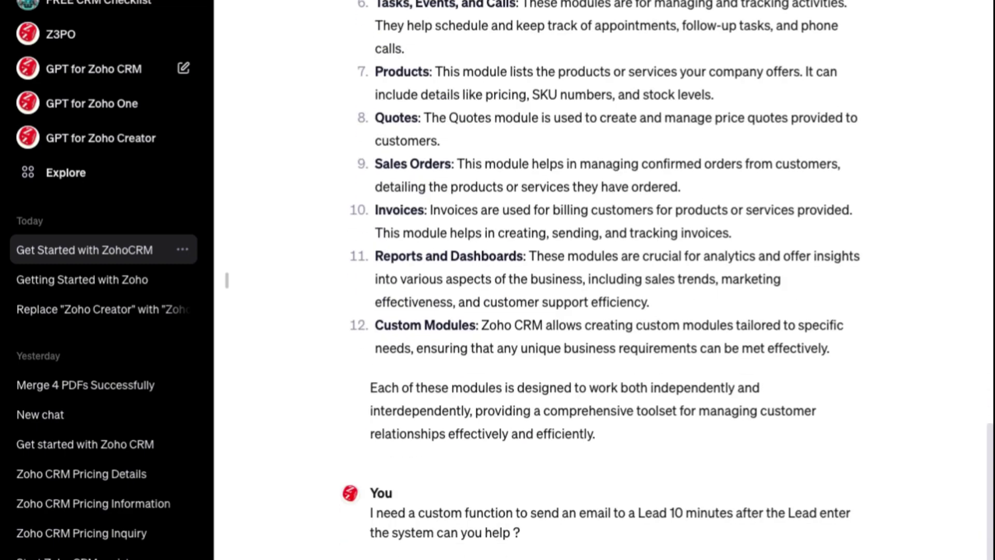
scroll(601, 271, down, 1)
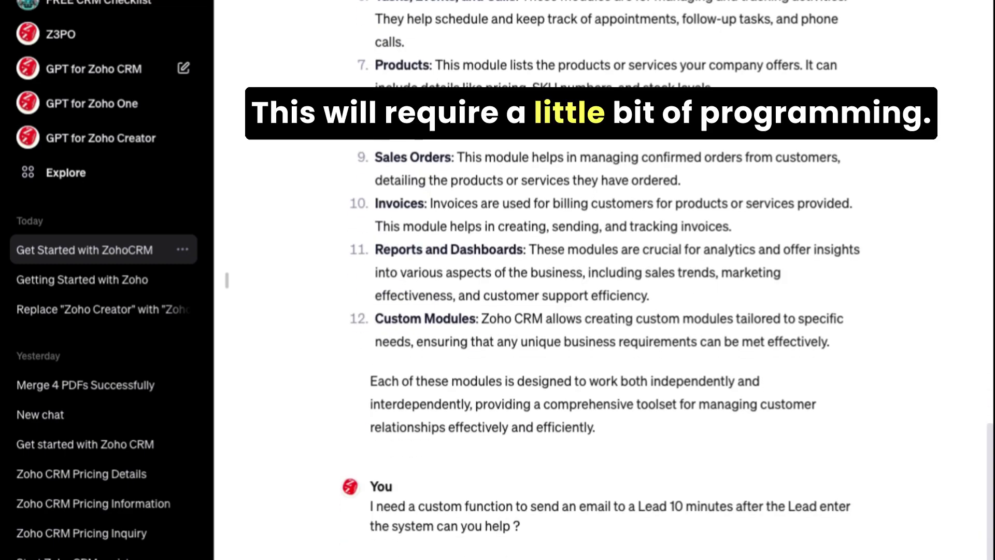
scroll(601, 280, down, 2)
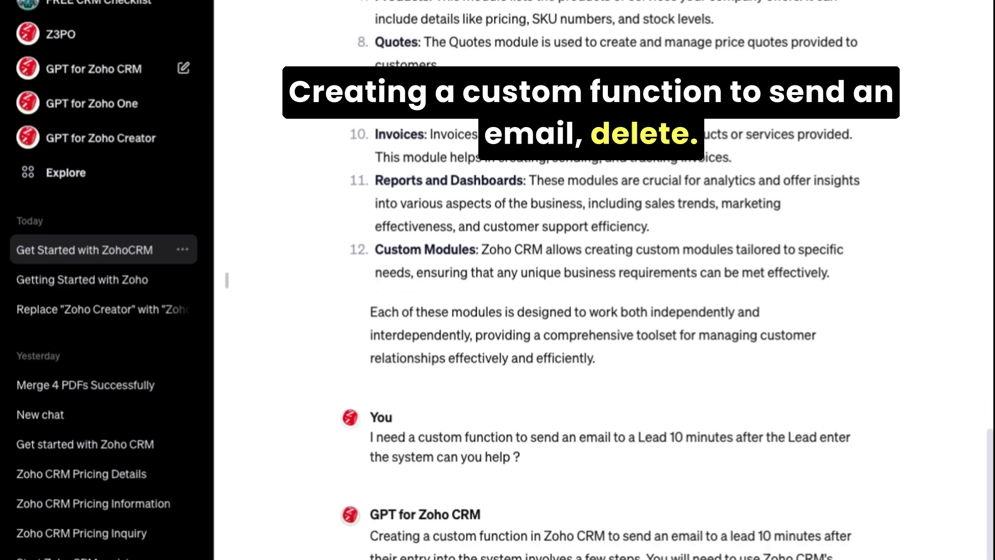
scroll(601, 280, down, 3)
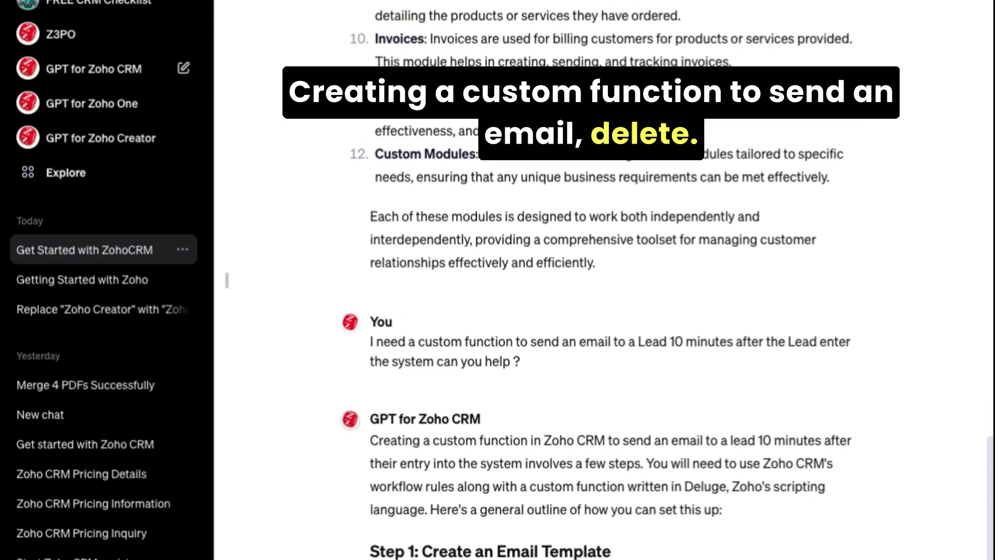
scroll(601, 280, down, 3)
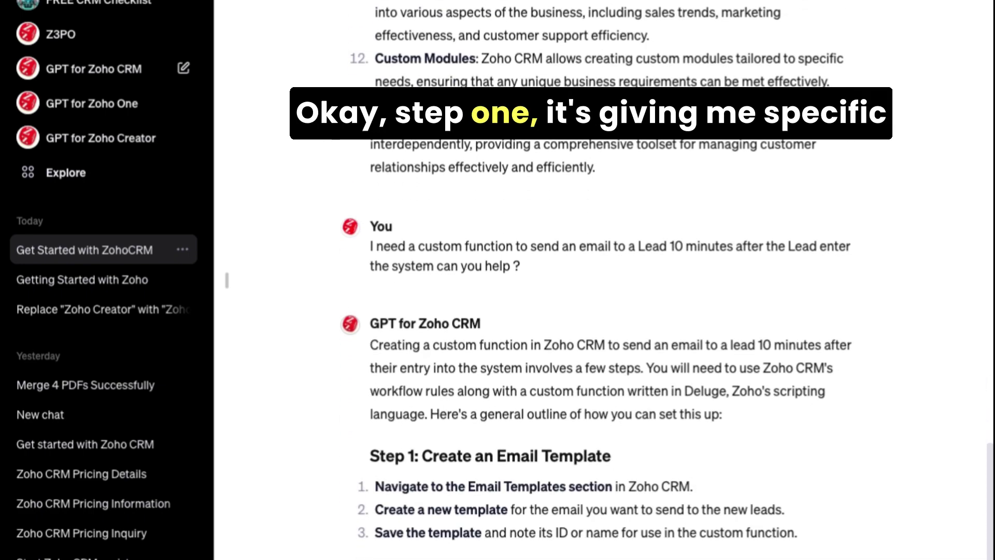
scroll(601, 279, down, 1)
scroll(601, 280, down, 1)
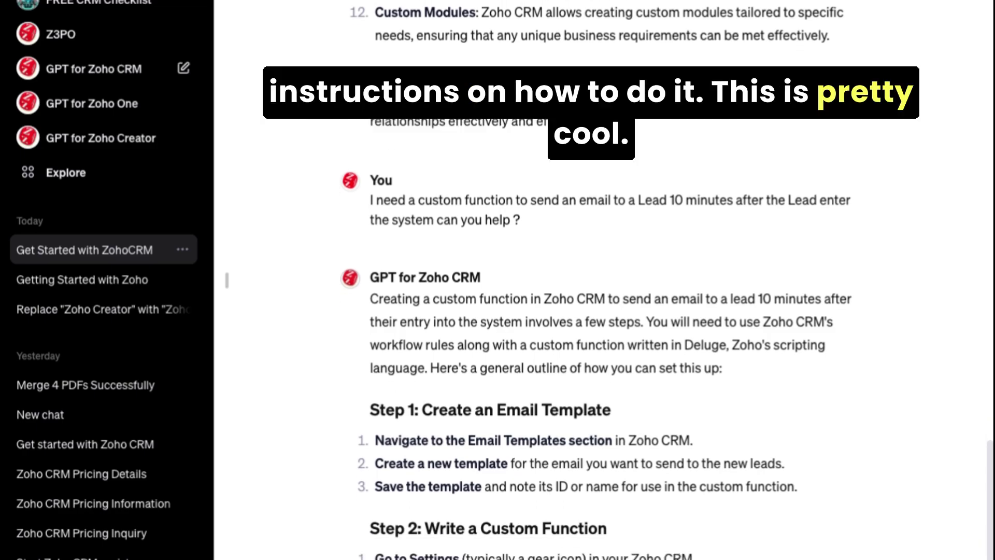
scroll(601, 280, down, 4)
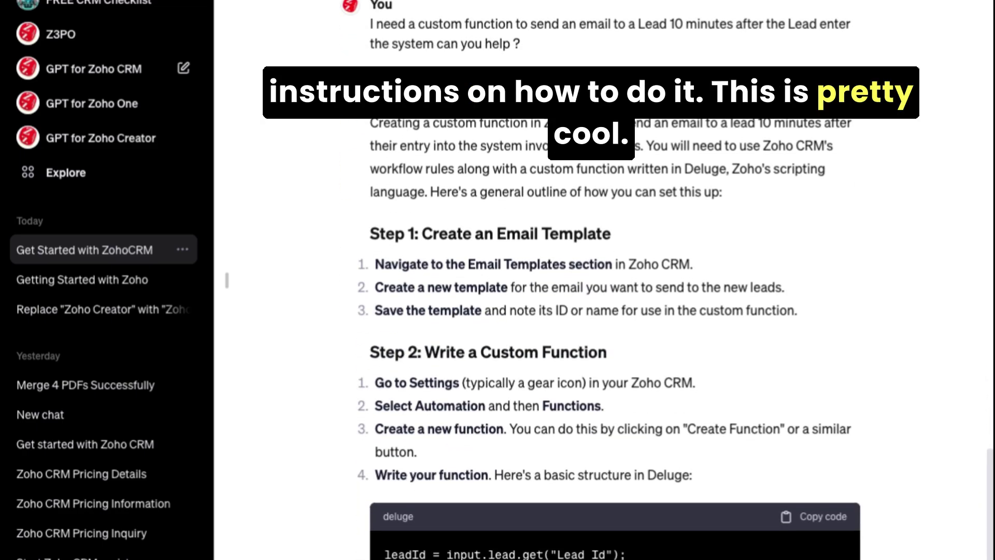
scroll(601, 280, down, 4)
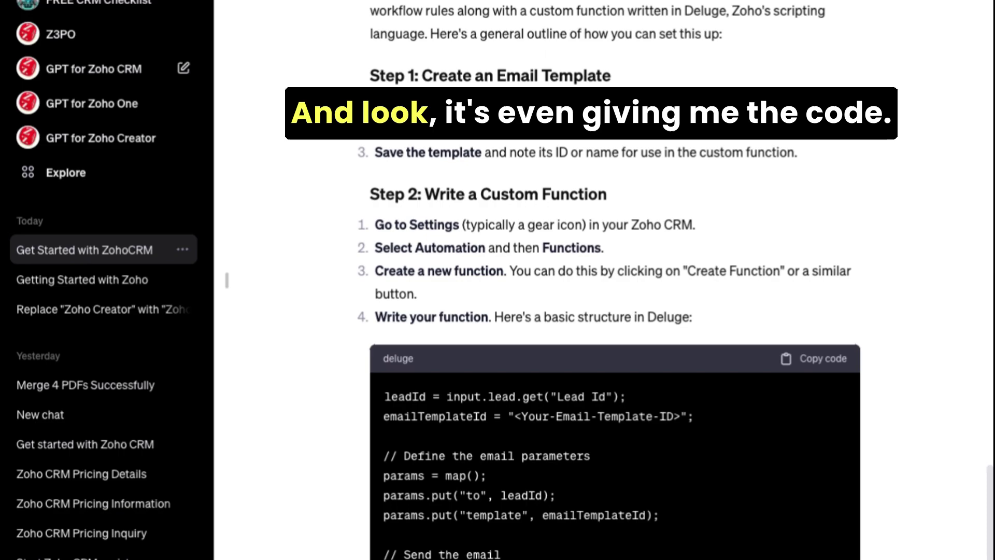
scroll(601, 280, down, 1)
scroll(601, 280, down, 3)
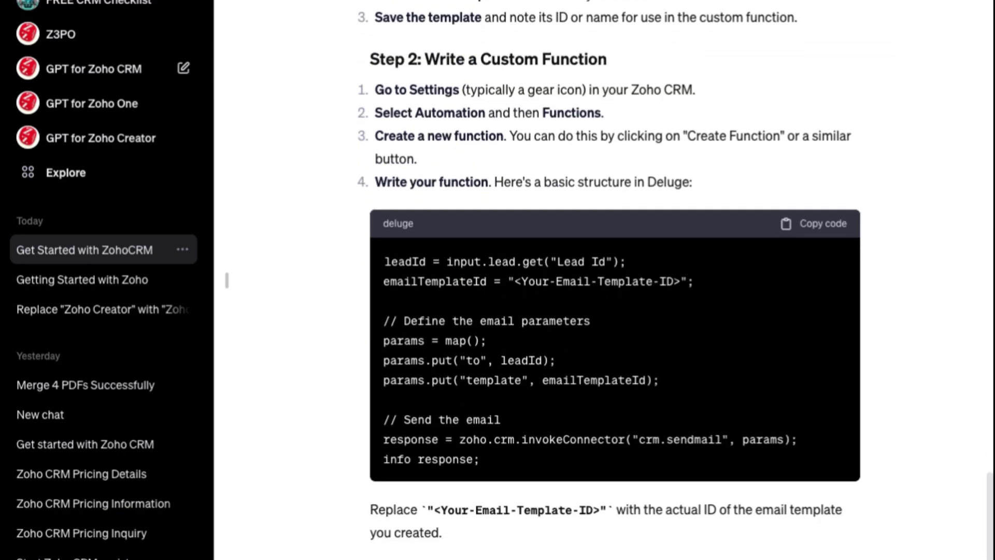
scroll(601, 280, down, 2)
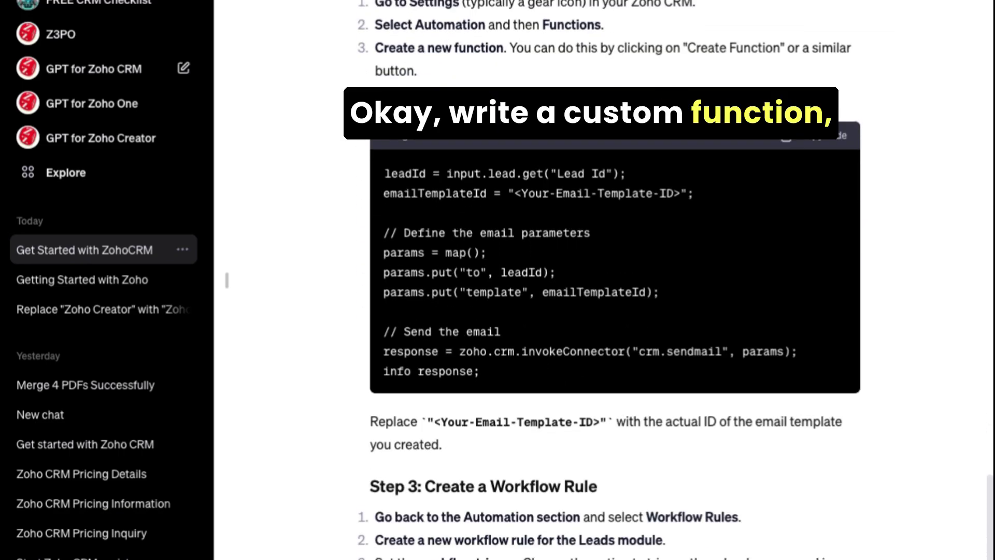
scroll(601, 279, down, 2)
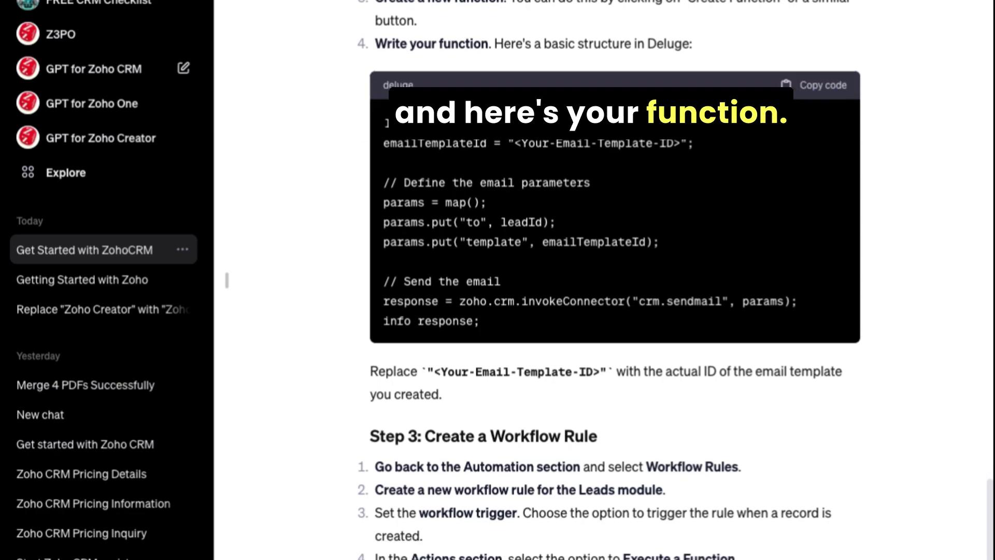
scroll(601, 280, down, 3)
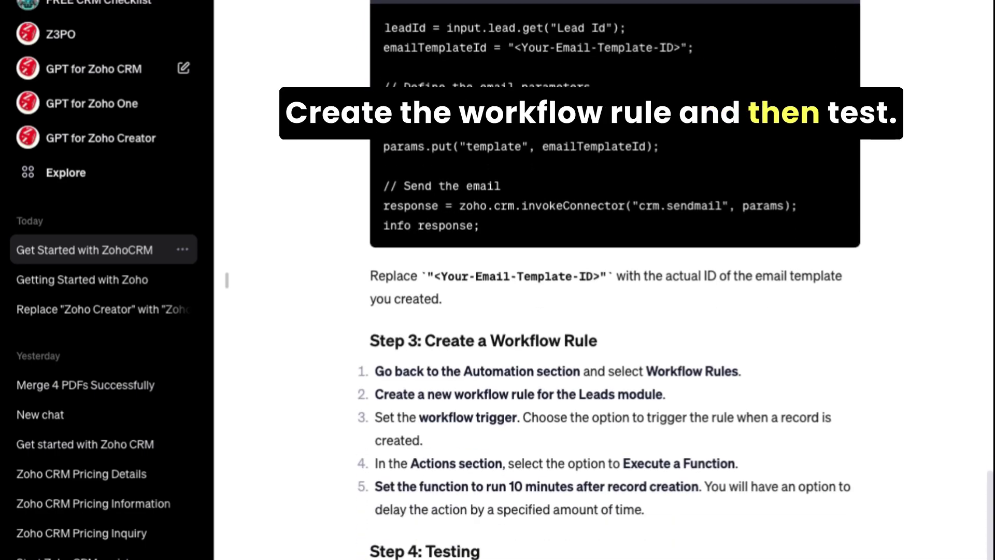
scroll(601, 279, down, 3)
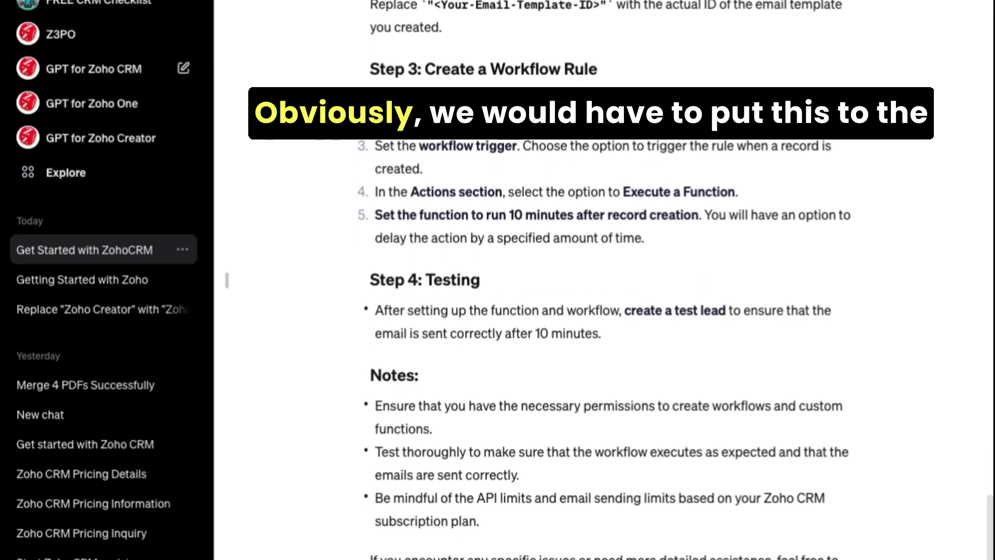
scroll(513, 301, up, 8)
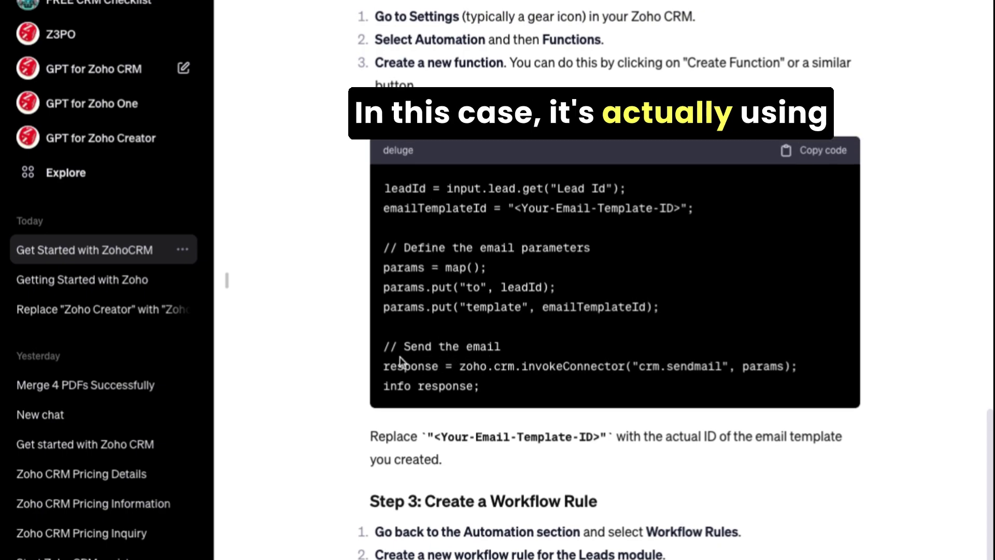
Read the rest of the custom function reply, from the Deluge code for sending the email to the workflow rule, testing and notes.
scroll(518, 357, down, 1)
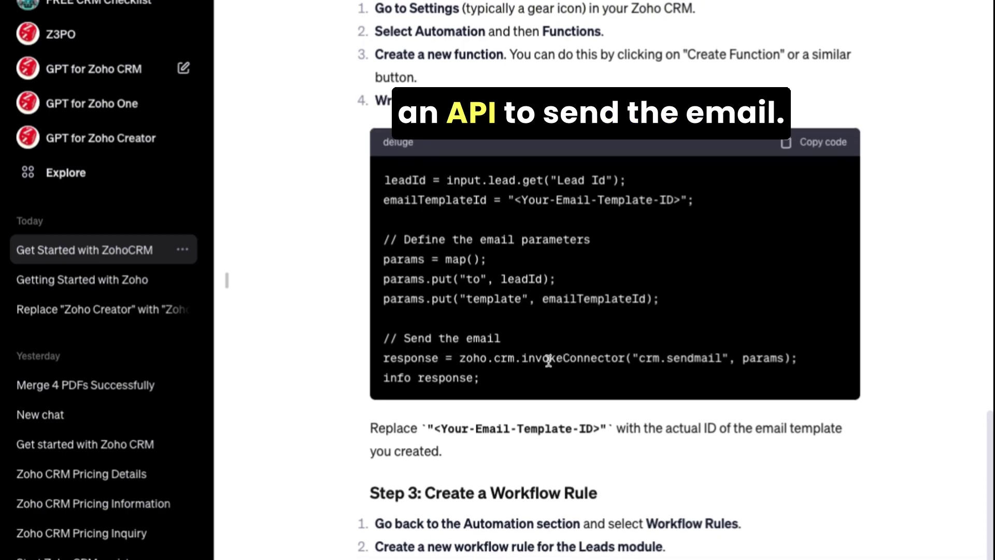
scroll(527, 360, down, 6)
scroll(605, 310, down, 2)
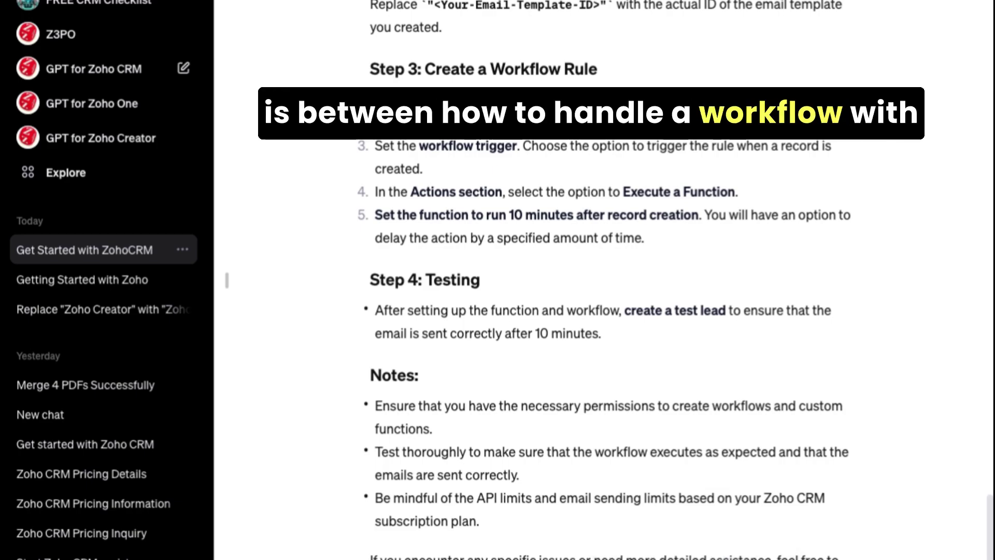
scroll(601, 311, down, 3)
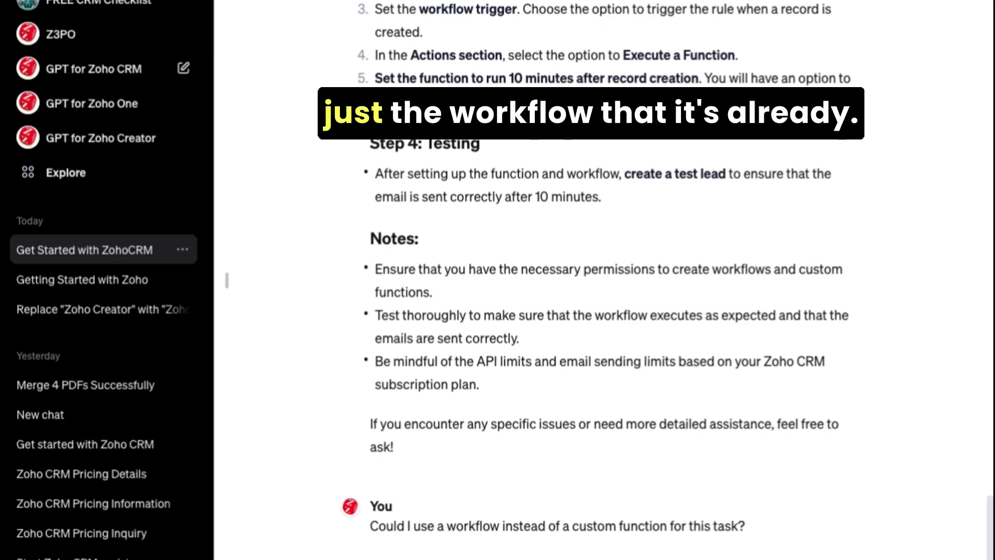
Read the reply on using a workflow instead of a custom function, covering the email template, workflow rule, email alert and testing.
scroll(601, 311, down, 1)
scroll(601, 311, down, 3)
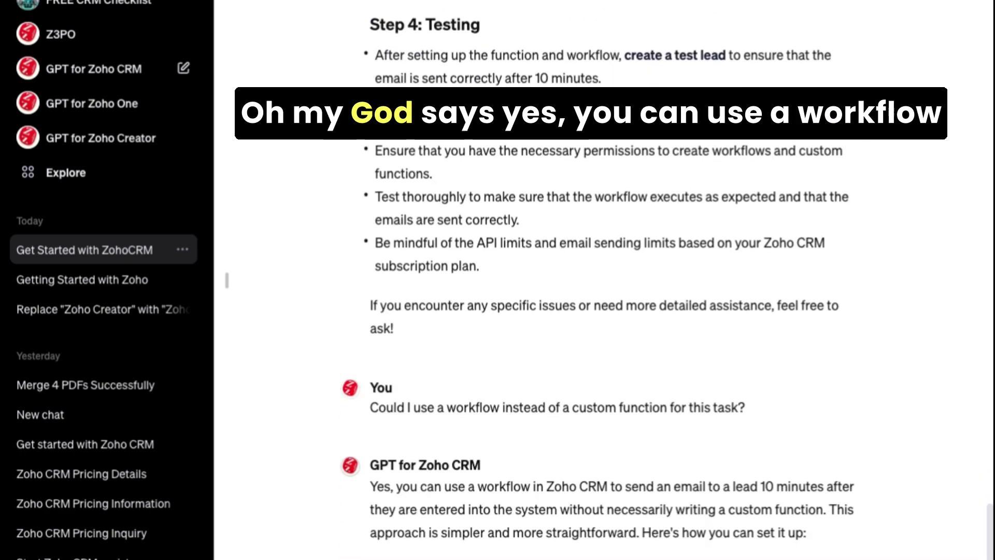
scroll(601, 311, down, 5)
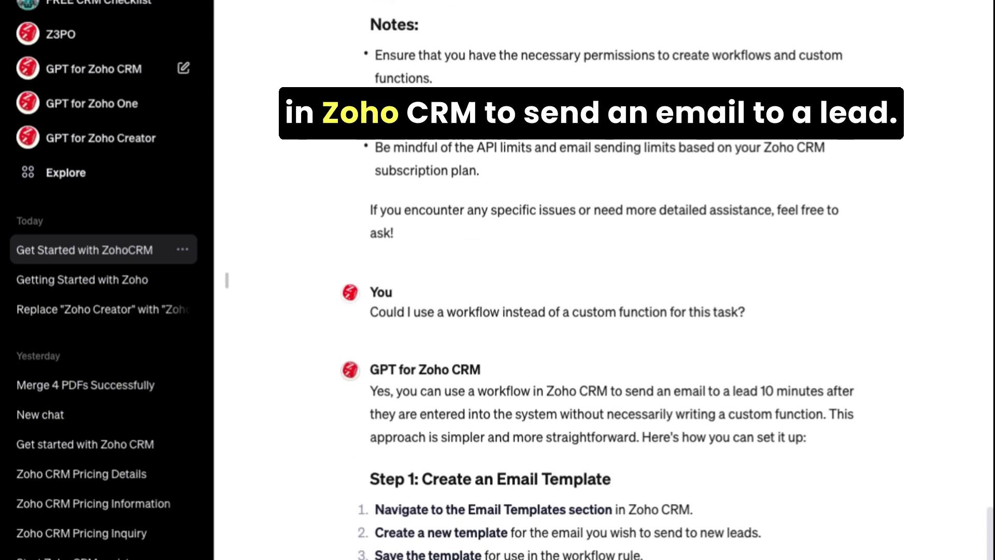
scroll(611, 311, down, 2)
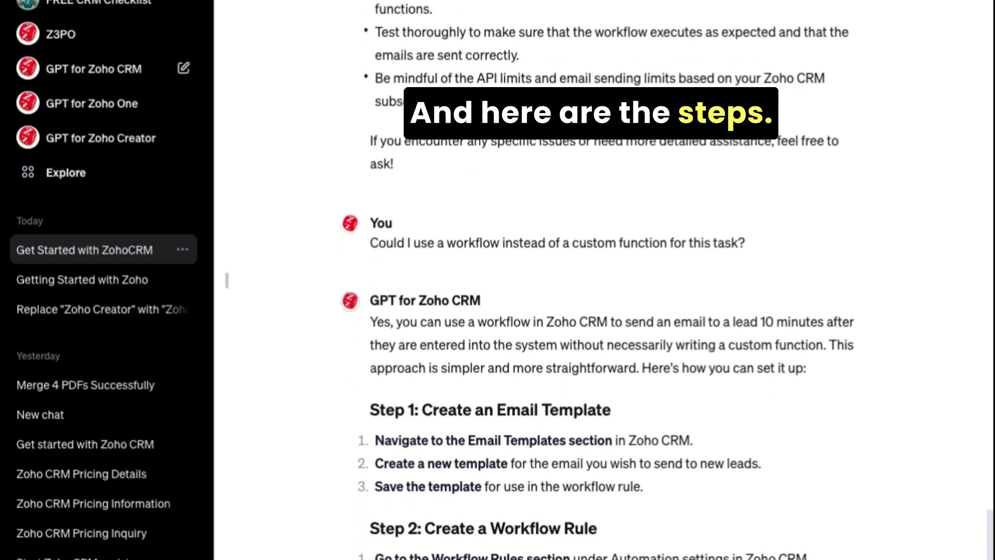
scroll(611, 311, down, 3)
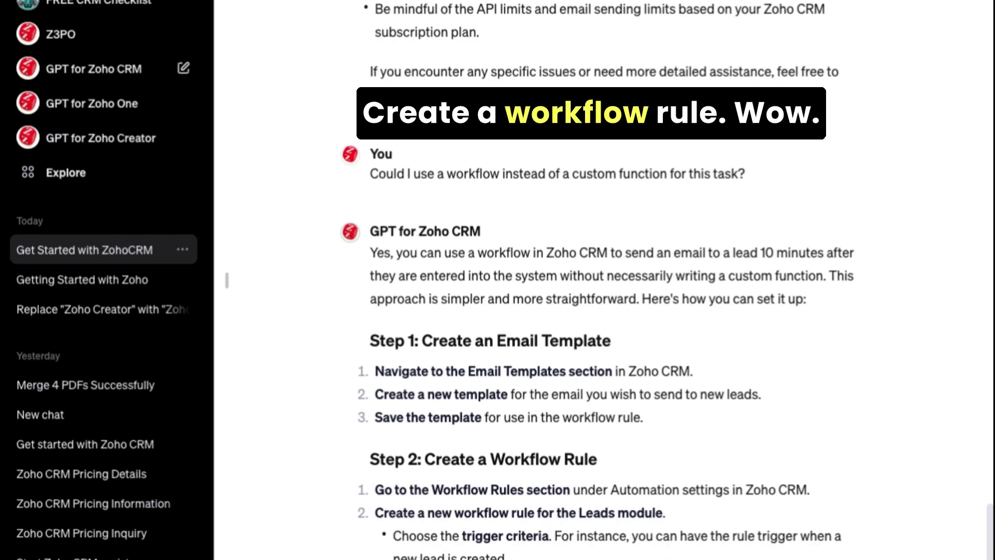
scroll(611, 311, down, 1)
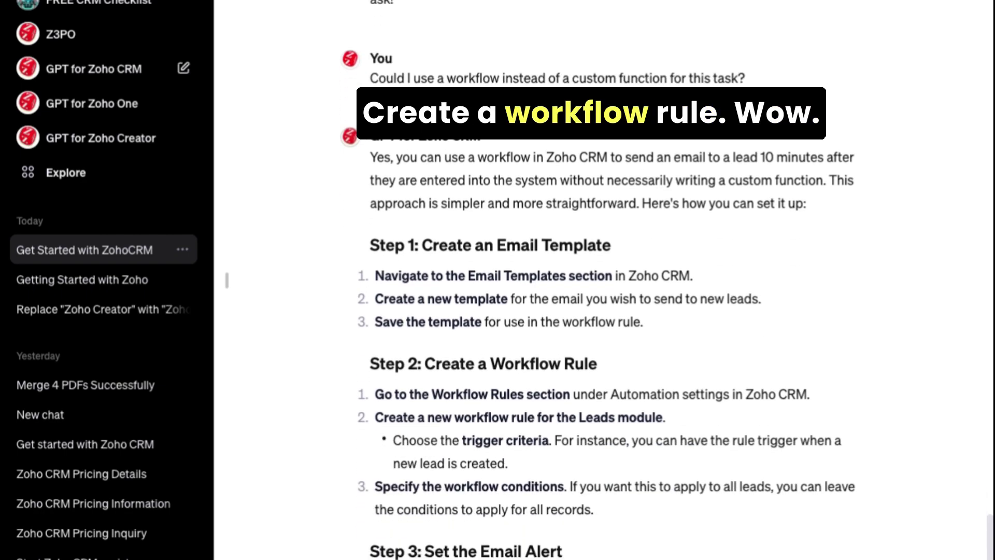
scroll(611, 311, down, 4)
scroll(611, 311, down, 3)
scroll(611, 311, down, 3)
scroll(611, 311, down, 3)
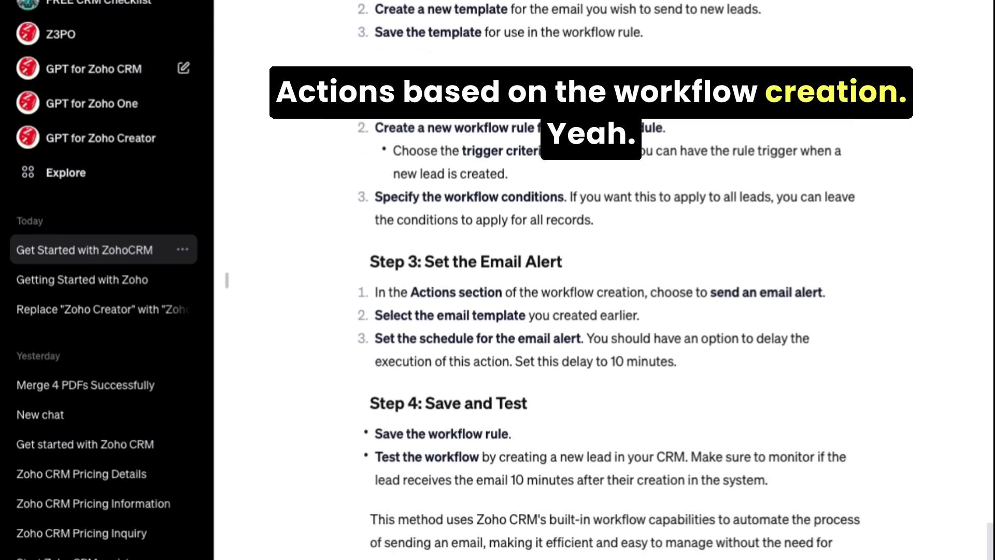
scroll(611, 311, down, 3)
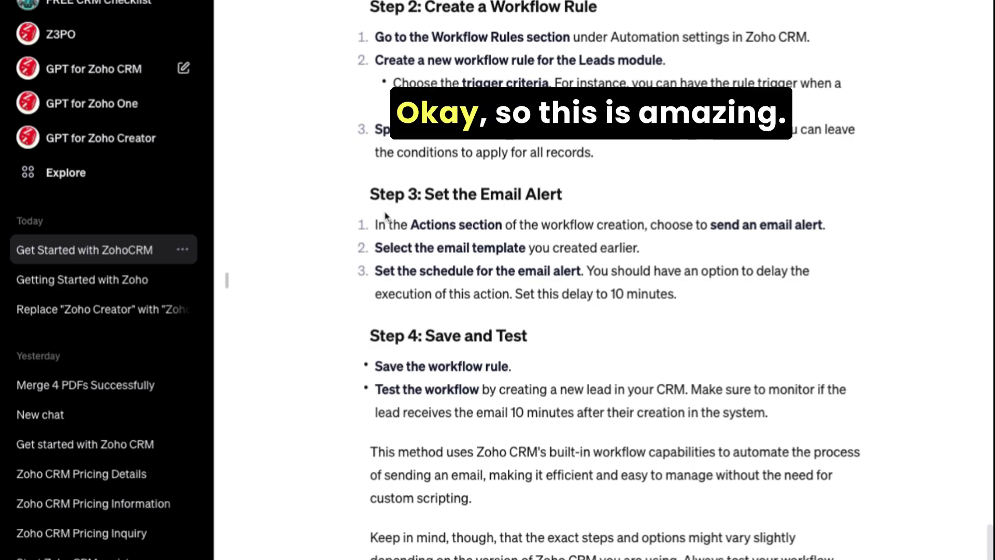
Review the conversation again from the card scanner question through the custom function reply to the workflow instructions.
scroll(386, 221, up, 9)
scroll(390, 223, up, 20)
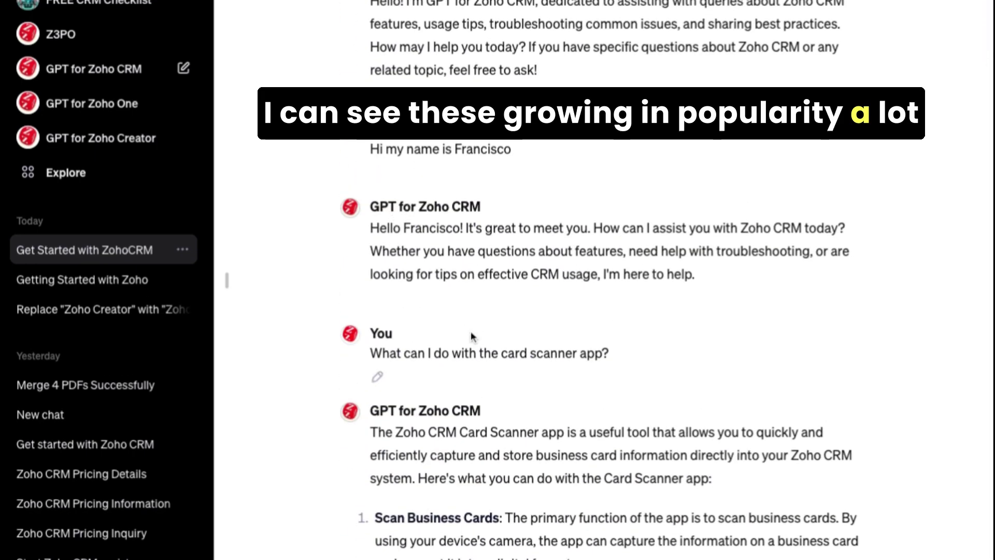
scroll(562, 366, down, 20)
scroll(562, 366, down, 10)
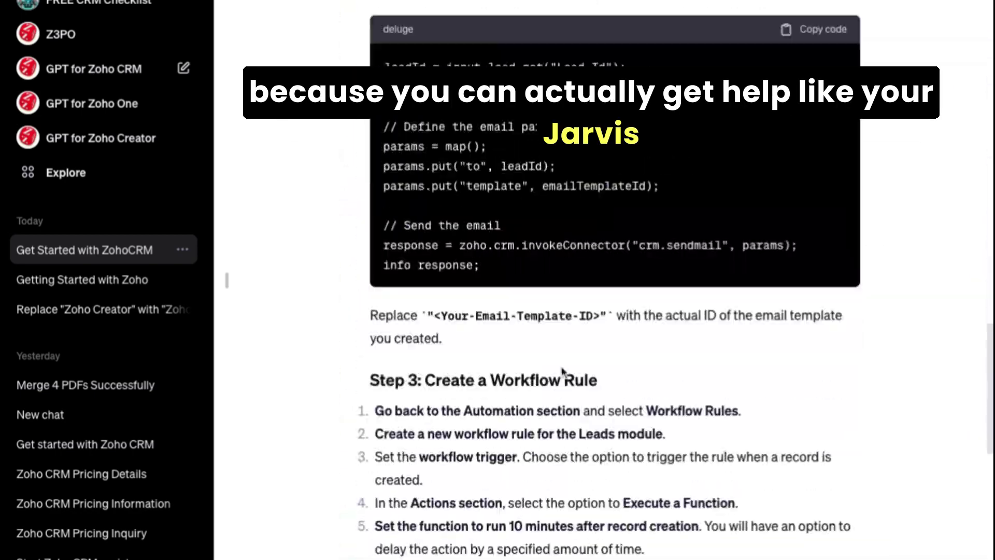
scroll(573, 366, up, 6)
scroll(574, 366, up, 8)
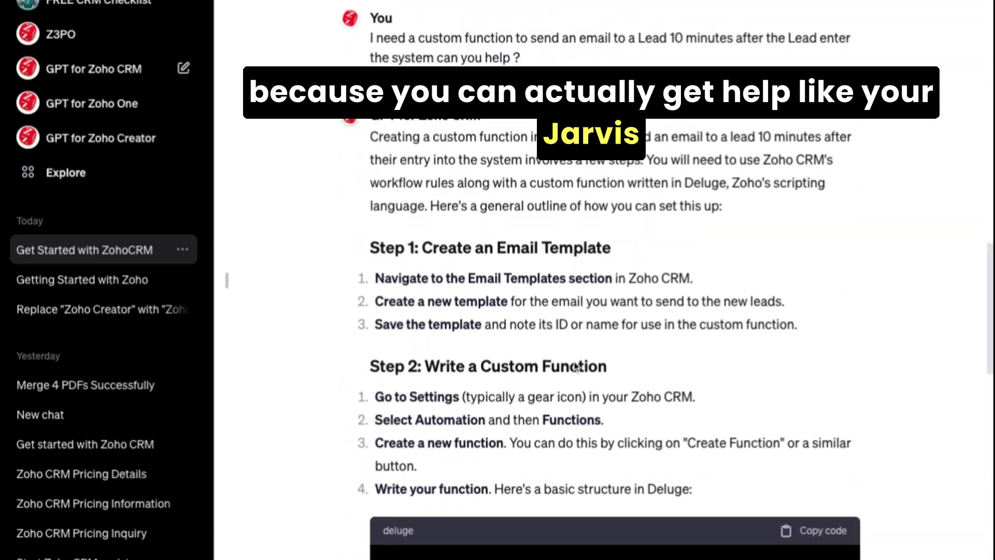
scroll(586, 362, down, 20)
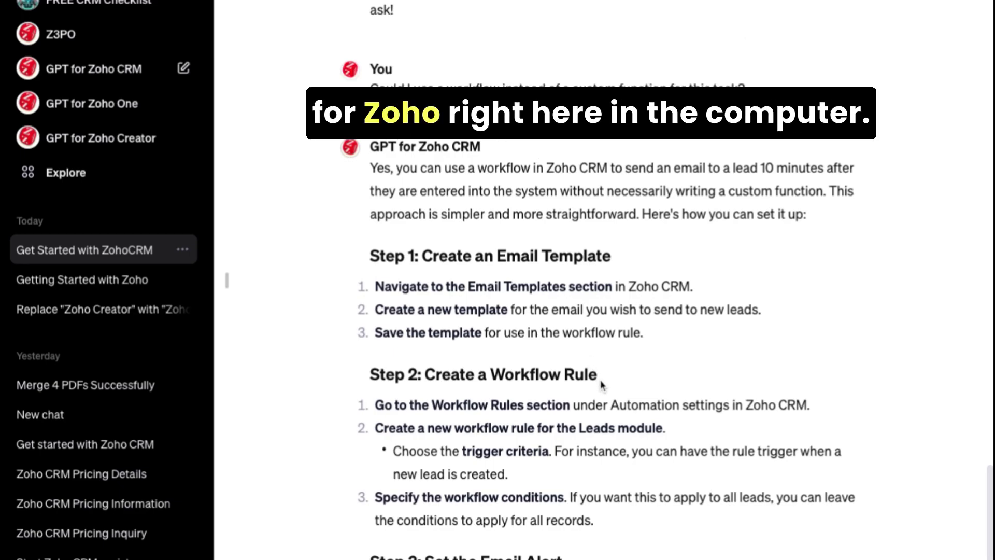
scroll(598, 378, down, 7)
scroll(598, 378, up, 2)
scroll(596, 370, down, 2)
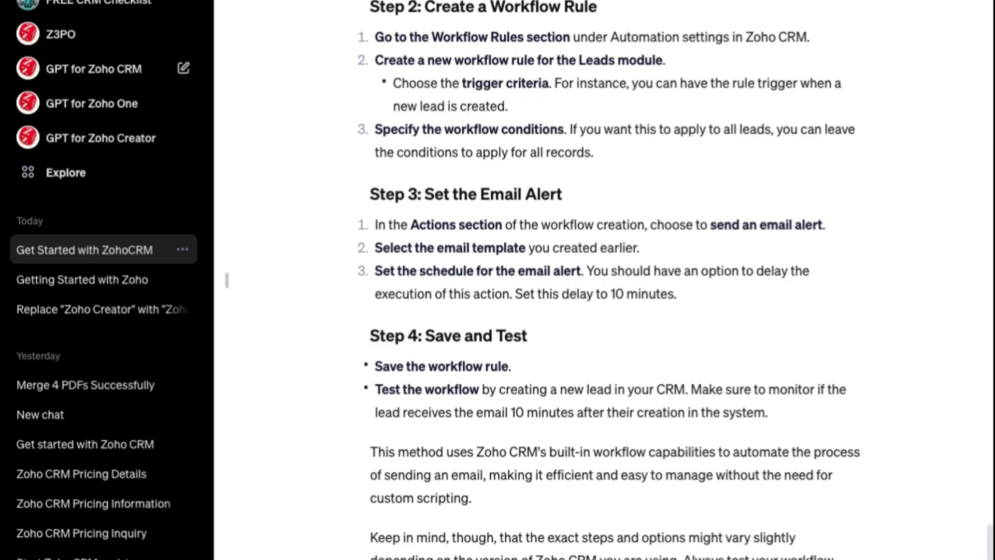
Read the end of the workflow reply and the closing thank-you exchange with GPT for Zoho CRM.
scroll(601, 280, down, 3)
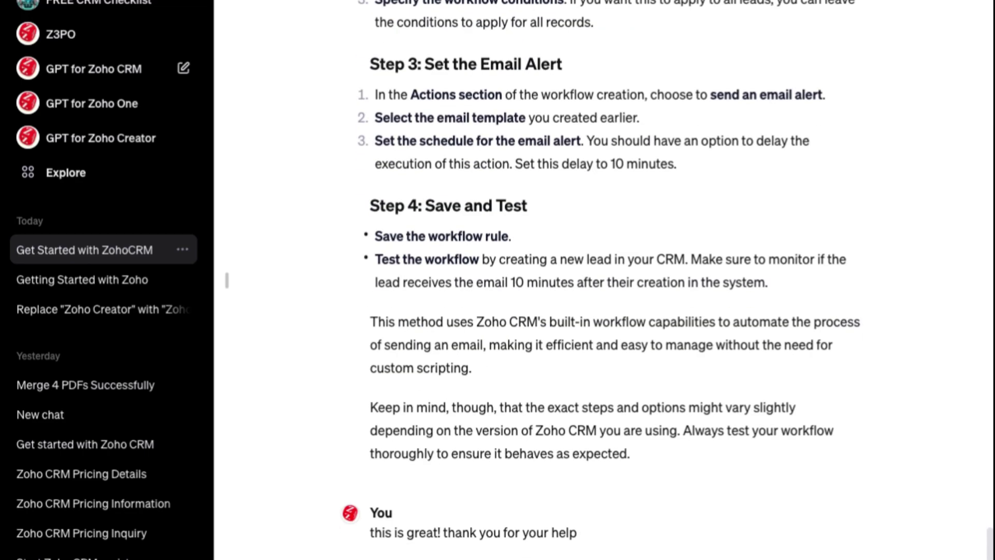
scroll(601, 269, down, 1)
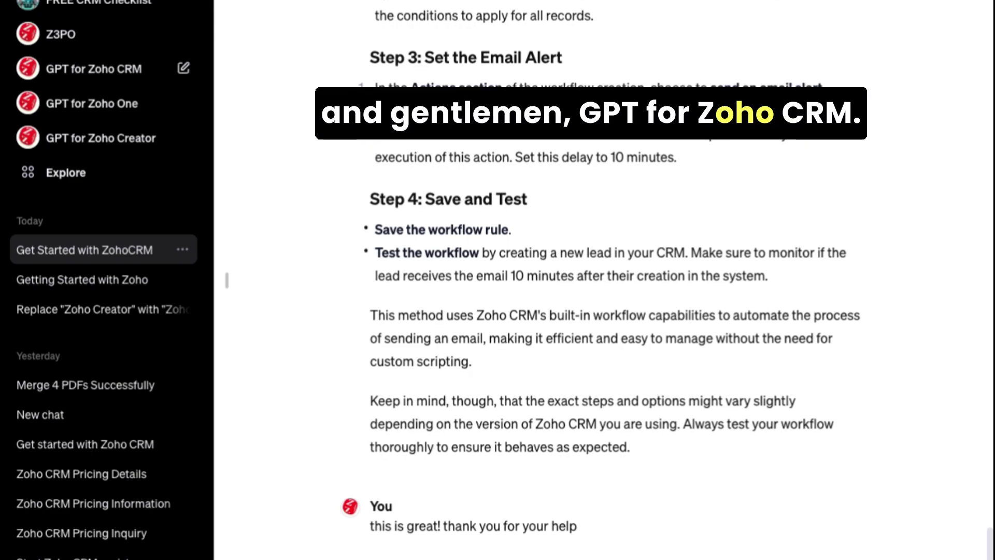
scroll(457, 477, down, 1)
scroll(457, 478, down, 1)
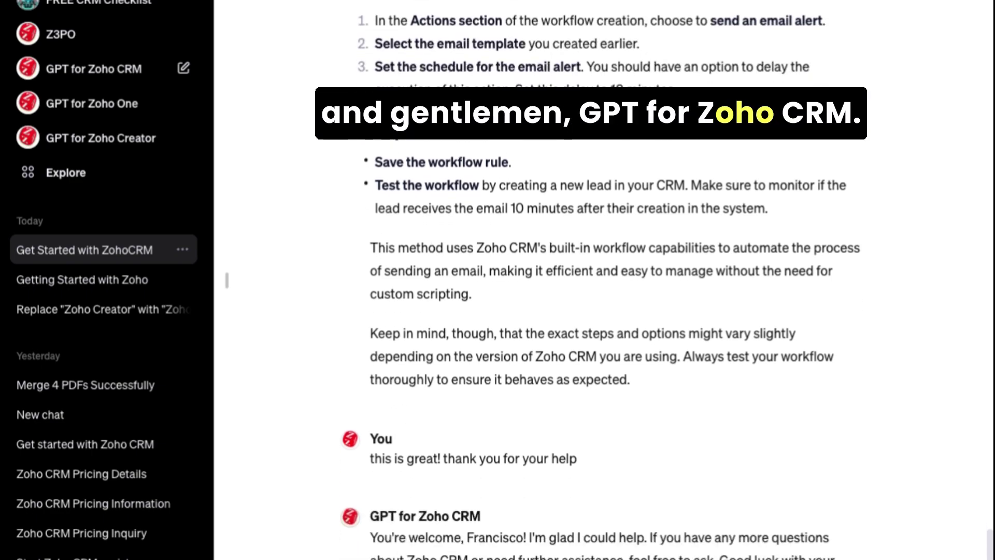